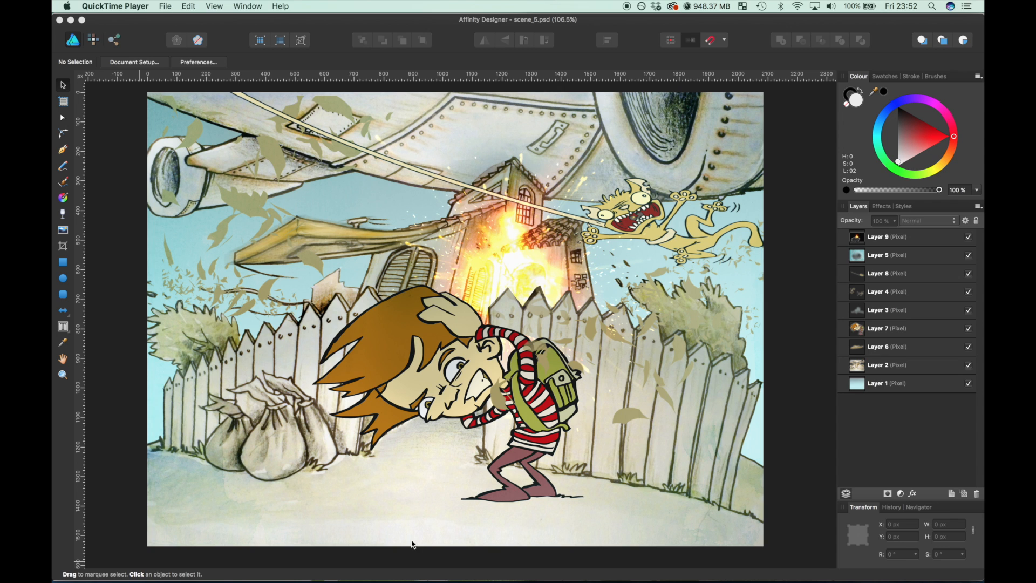
Switch to Final Cut Pro and place the scene_5 original clip at the start of the Scene 5 original timeline
mouse_move(412, 575)
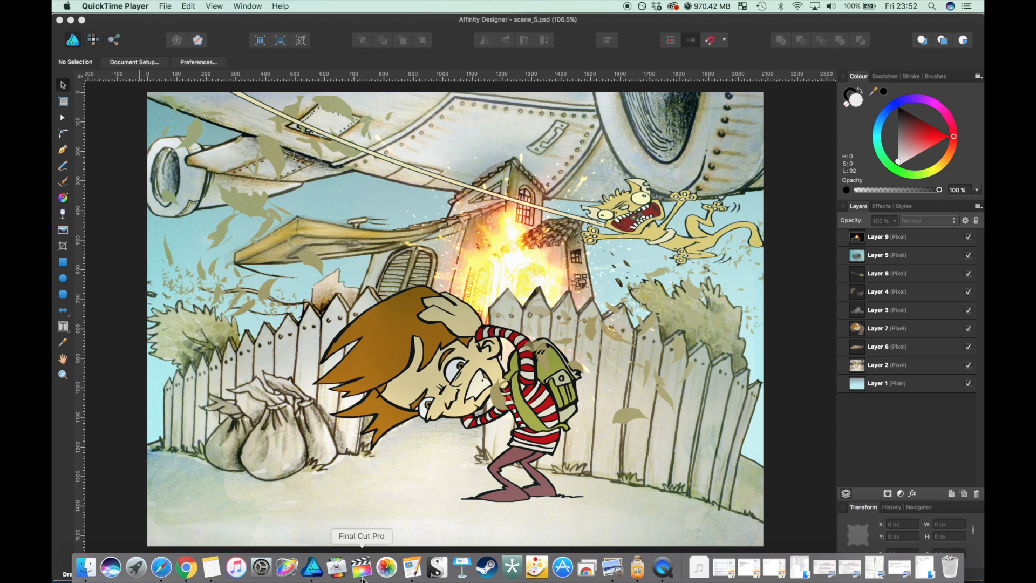
click(361, 568)
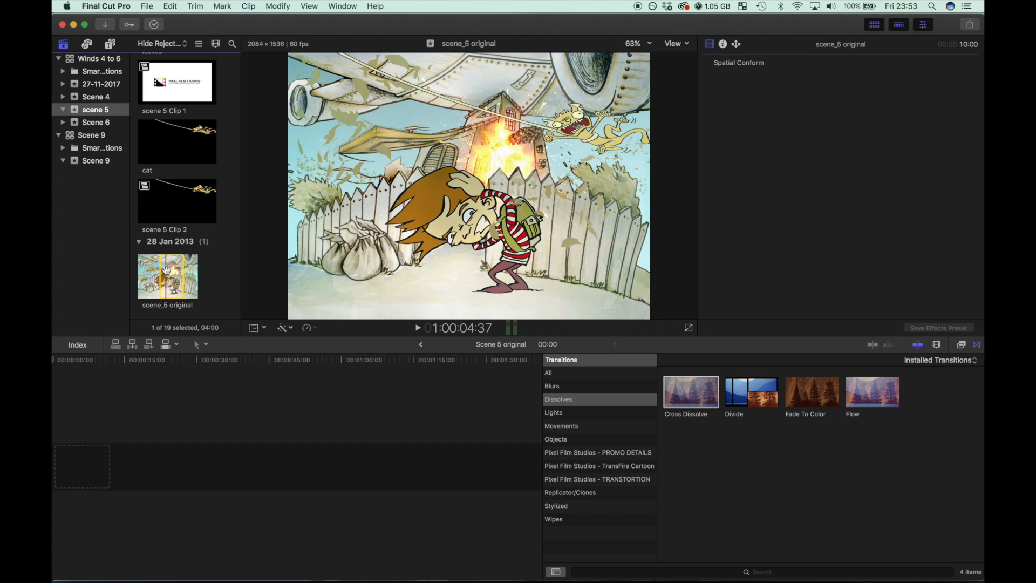
drag(89, 417, 75, 464)
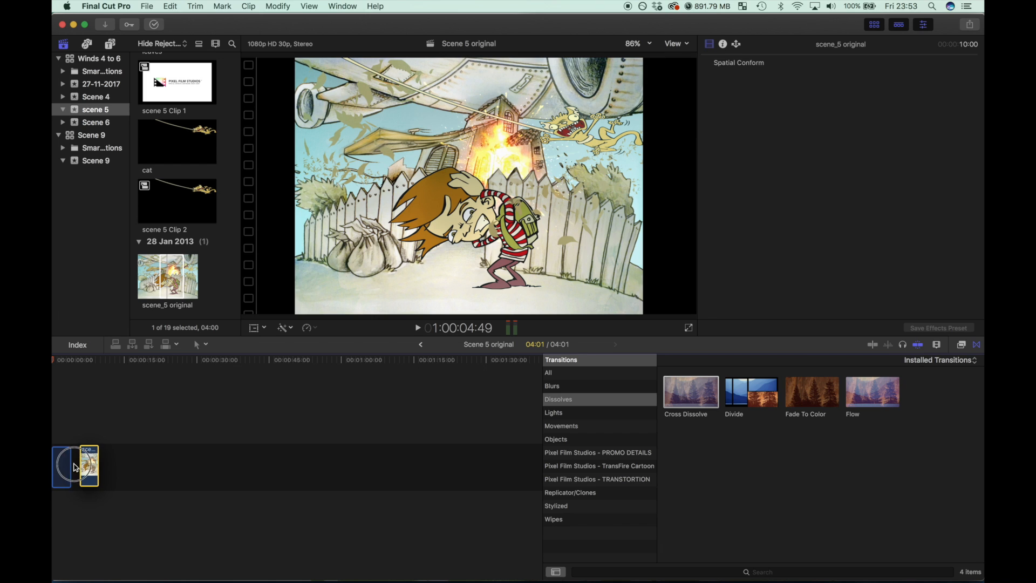
click(65, 374)
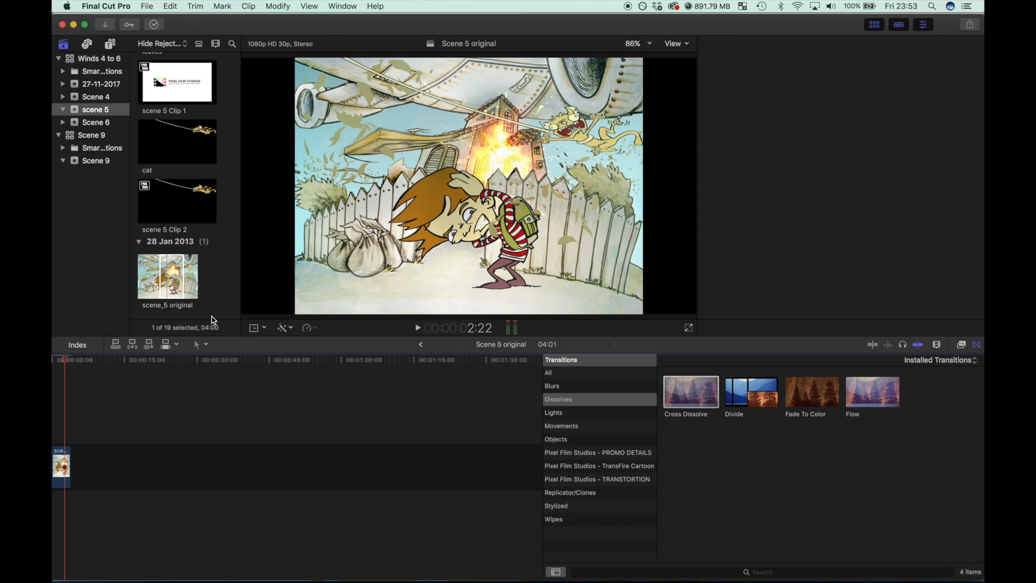
Play the Scene 5 original project full screen from its beginning and return to the editing workspace
click(689, 331)
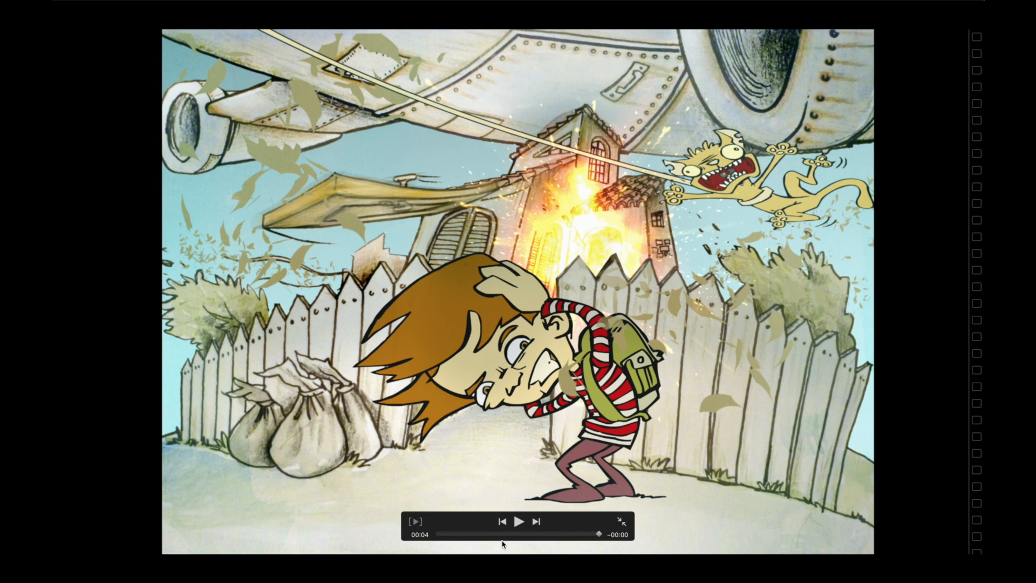
click(438, 534)
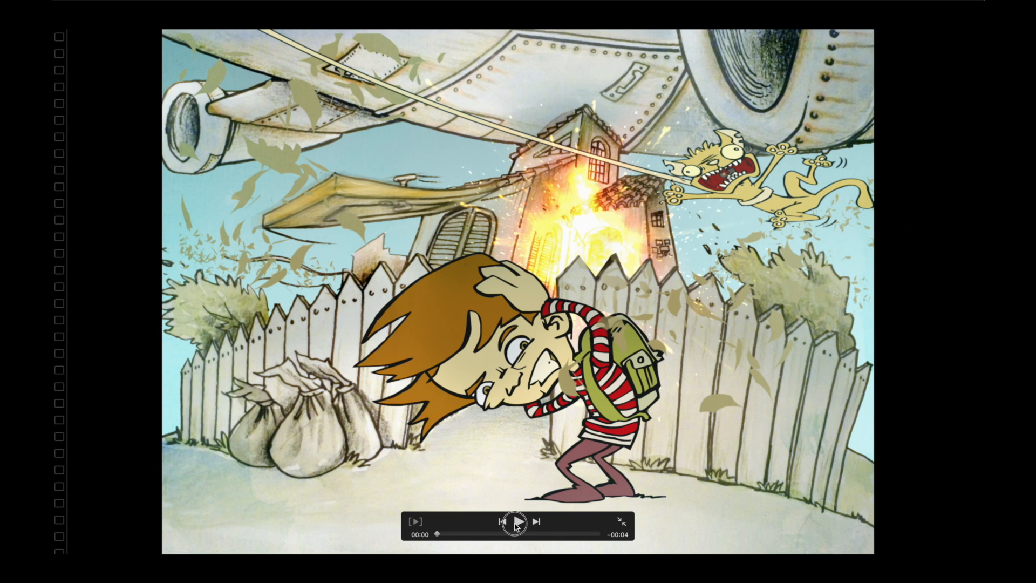
click(517, 522)
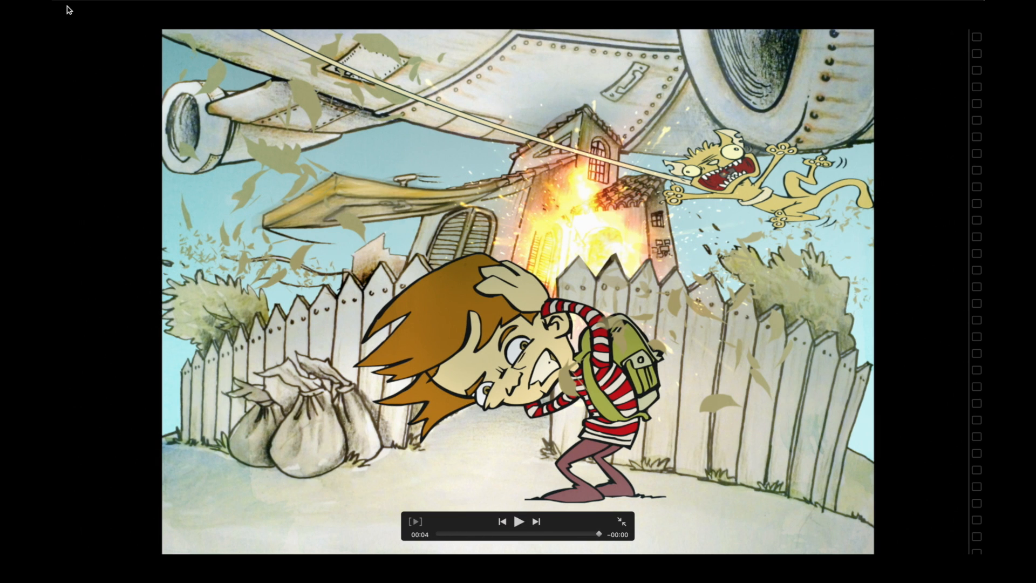
mouse_move(155, 3)
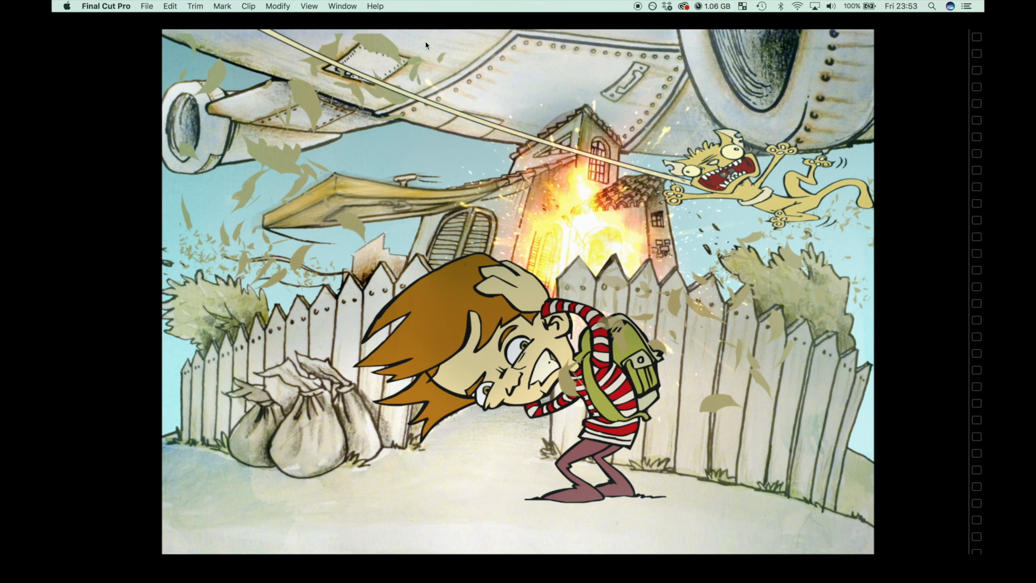
key(Escape)
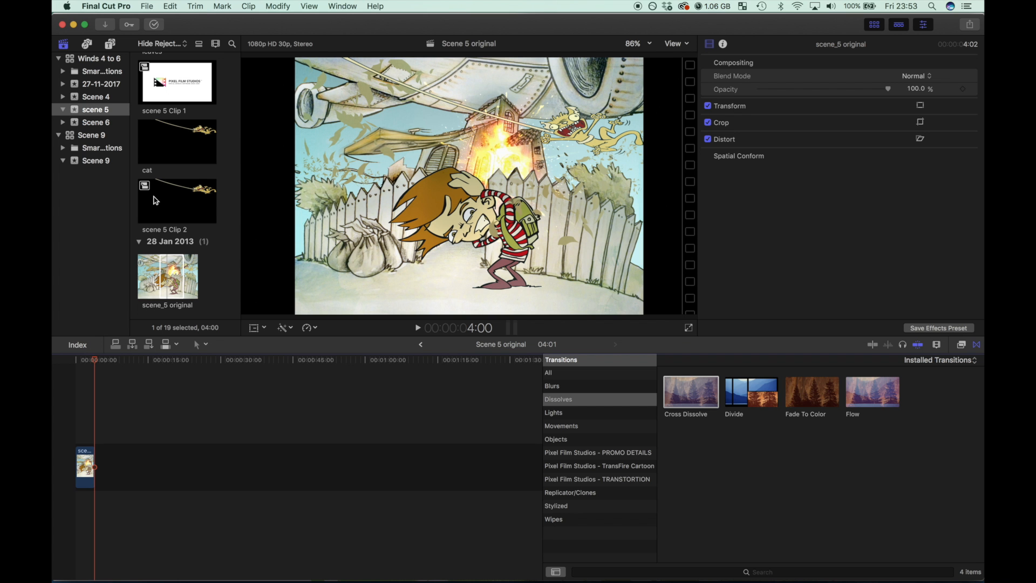
Open the scene 5 project from the browser and place the playhead near the start of its timeline
scroll(195, 181, up, 10)
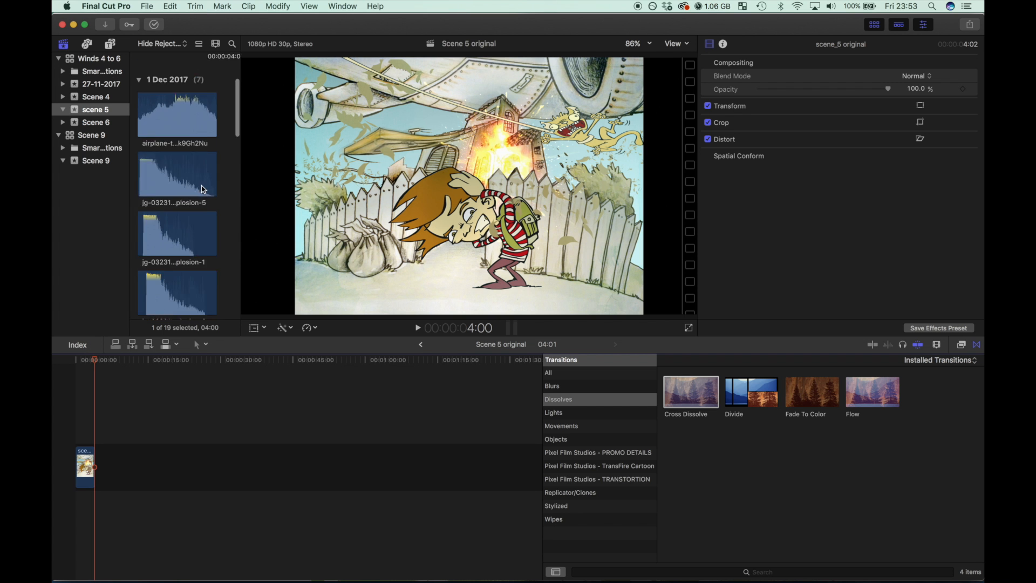
scroll(203, 190, up, 5)
click(174, 110)
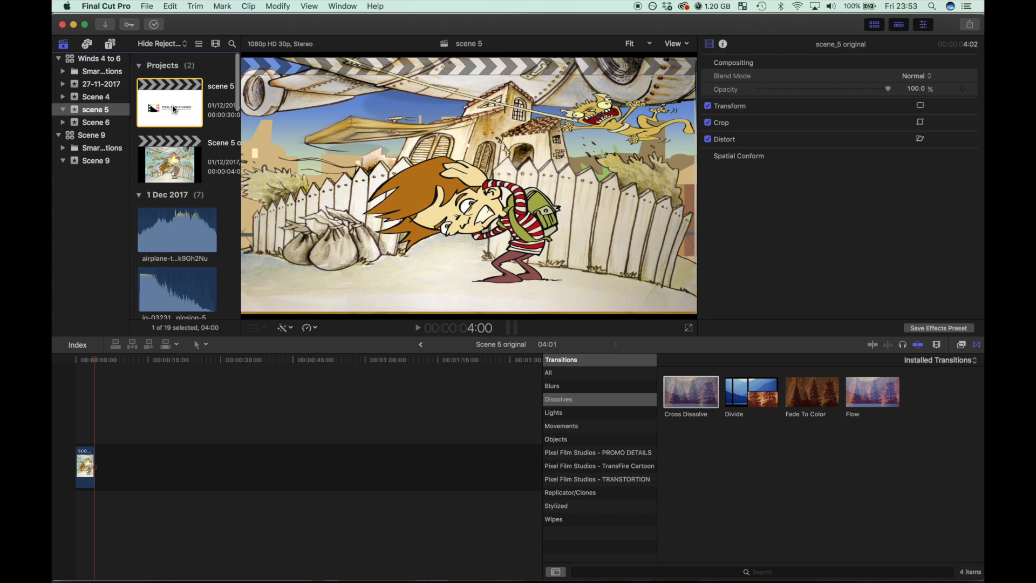
double_click(174, 110)
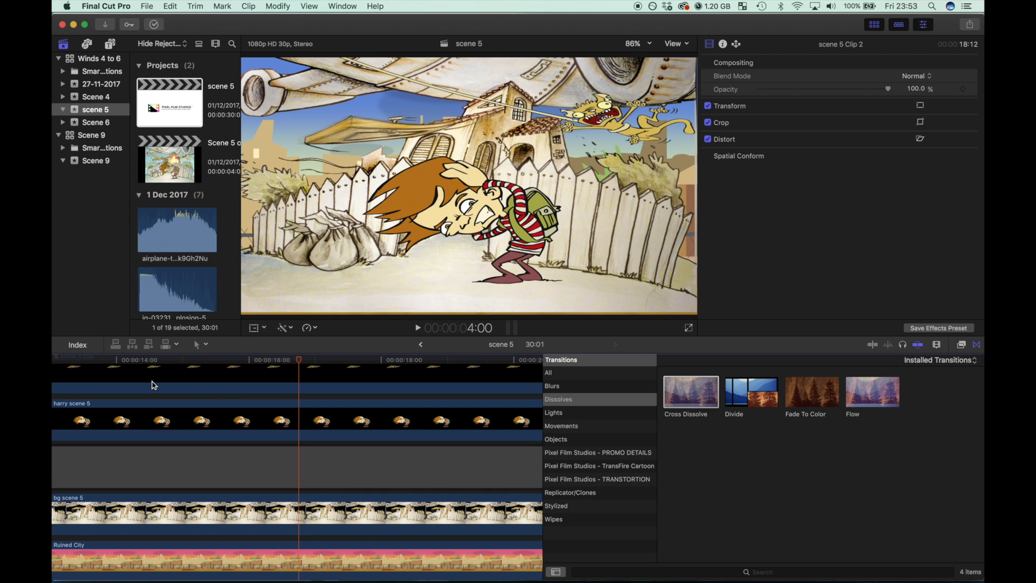
scroll(151, 382, left, 15)
click(140, 367)
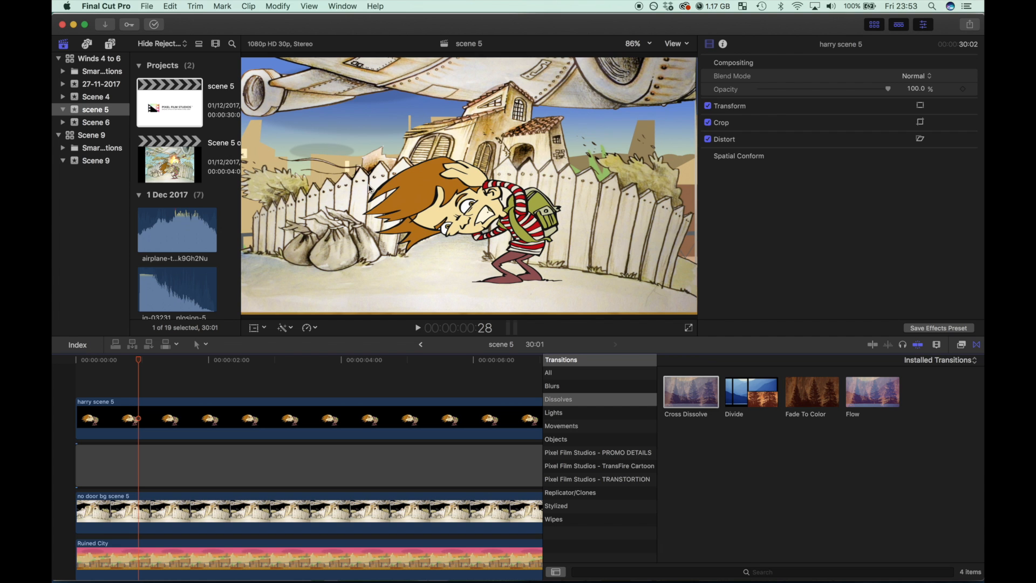
Switch to Affinity Designer to look at the layered scene_5.psd illustration
mouse_move(312, 571)
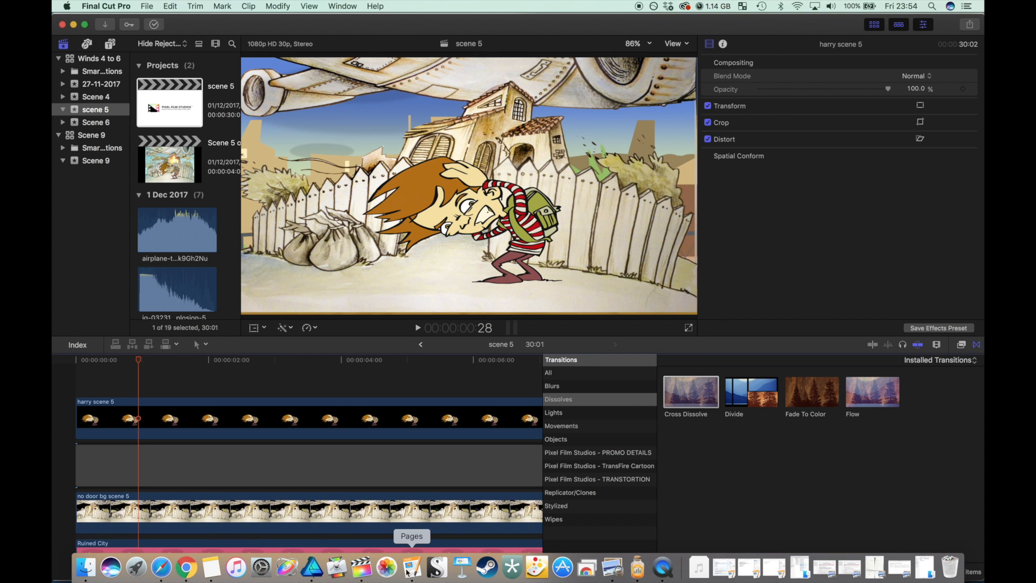
click(312, 570)
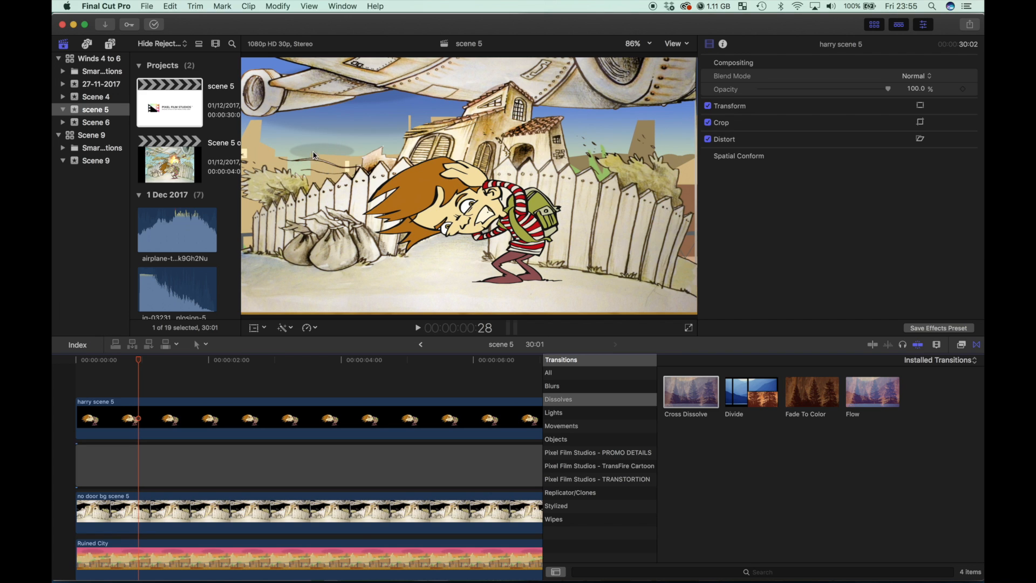
Scrub through the scene 5 timeline past the Preset 7 explosion clip to examine the explosion, leaves and cat animation
drag(138, 360, 482, 378)
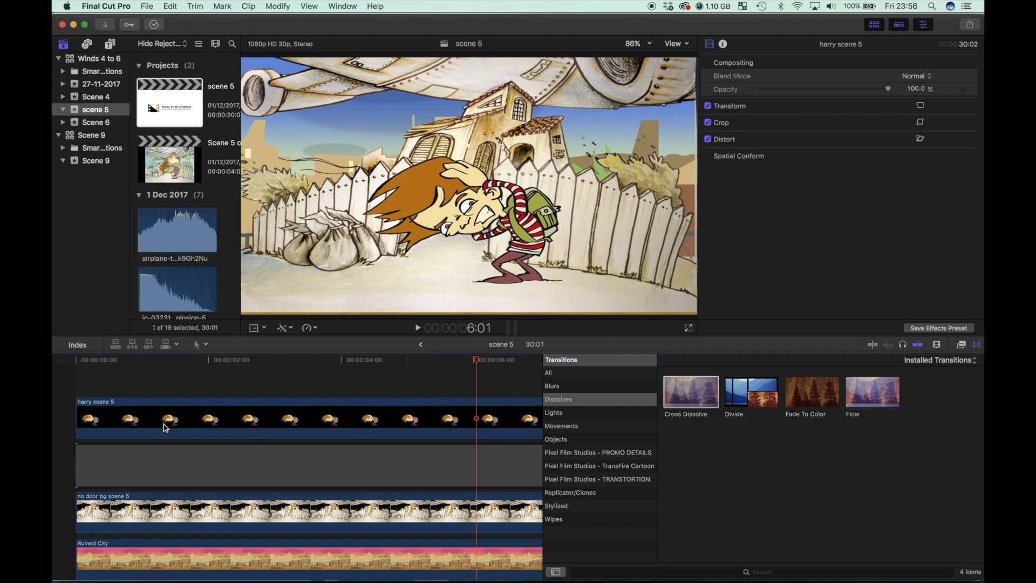
scroll(166, 428, right, 10)
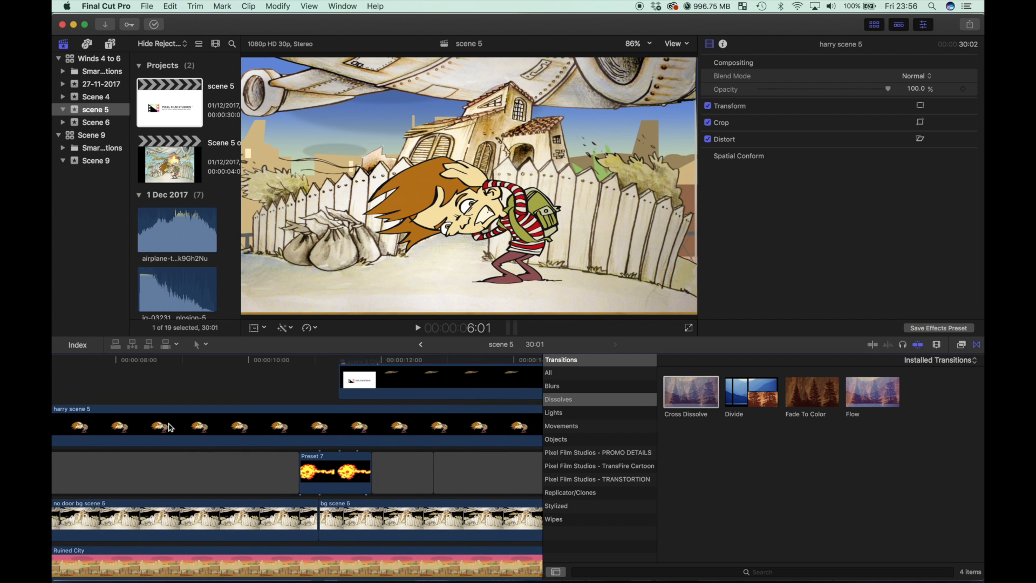
click(301, 361)
drag(301, 362, 306, 363)
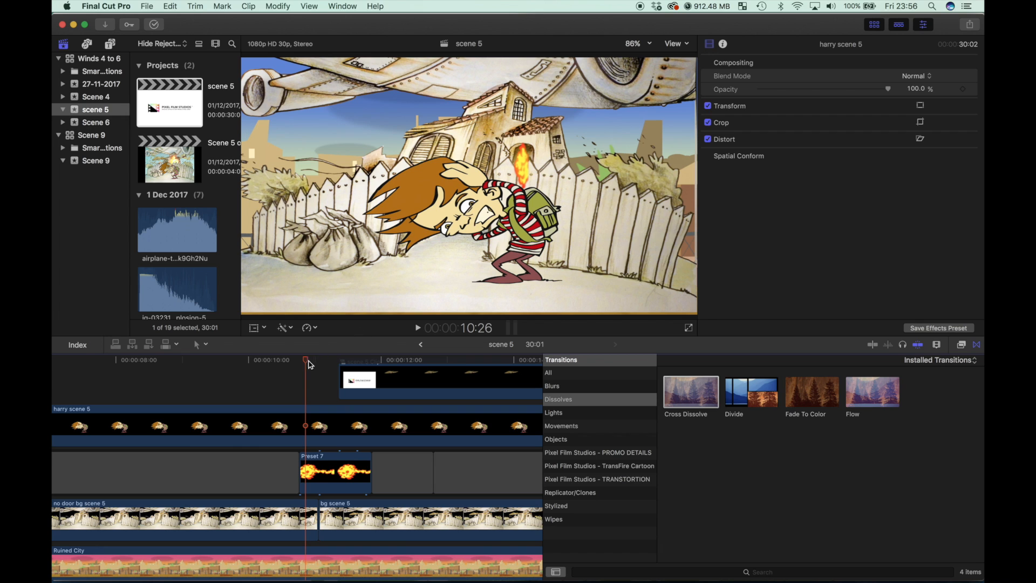
drag(306, 363, 327, 366)
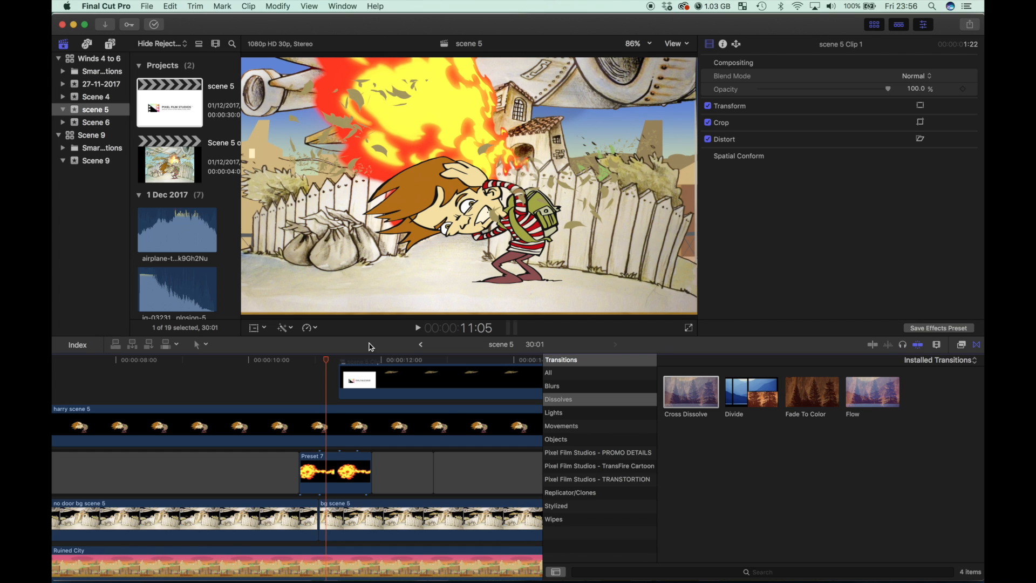
drag(326, 360, 381, 372)
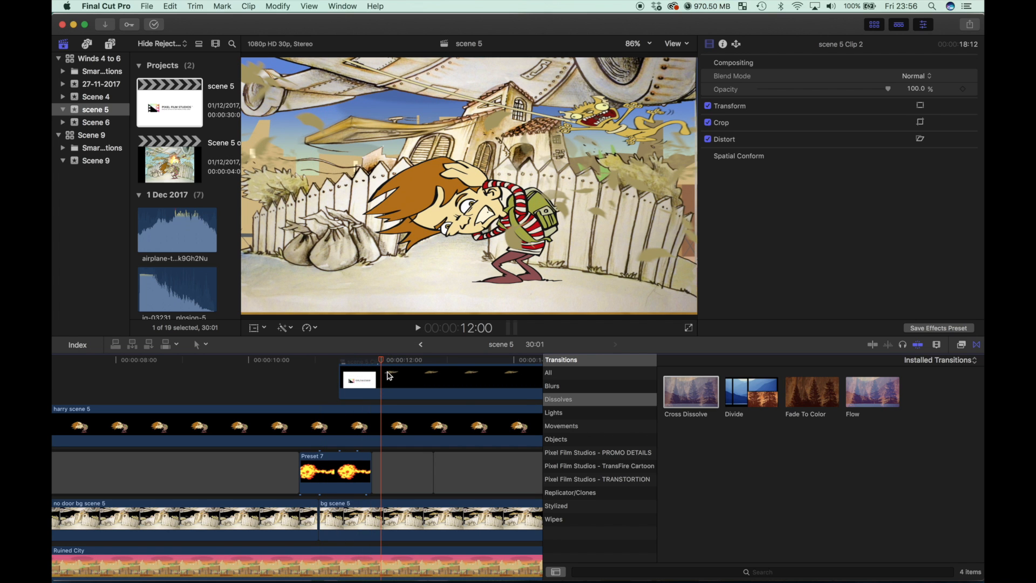
drag(382, 362, 413, 363)
Play the scene 5 project full screen from the first frame, exit full screen, and rewind the playhead to the start
drag(177, 388, 54, 399)
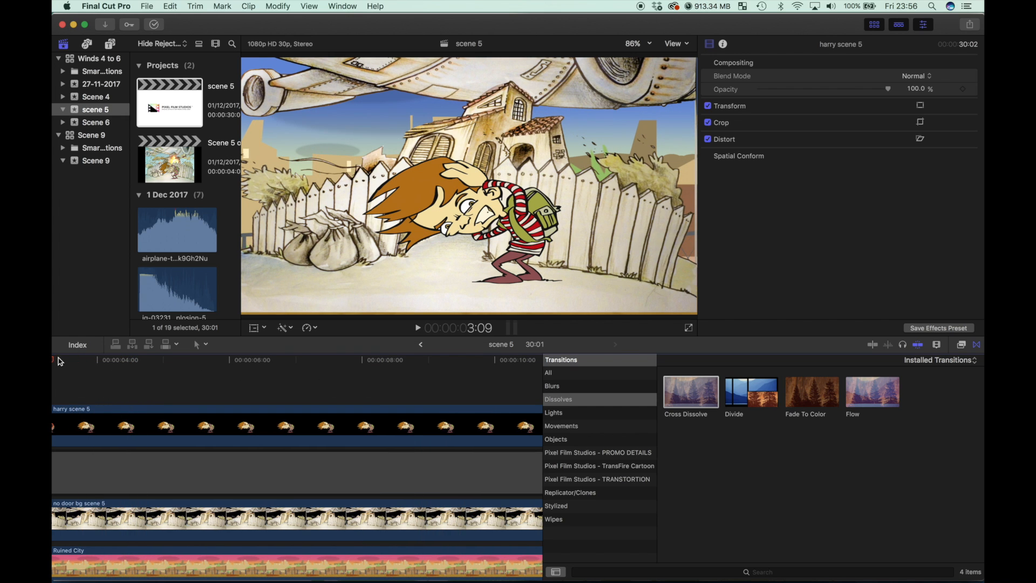
scroll(110, 378, left, 5)
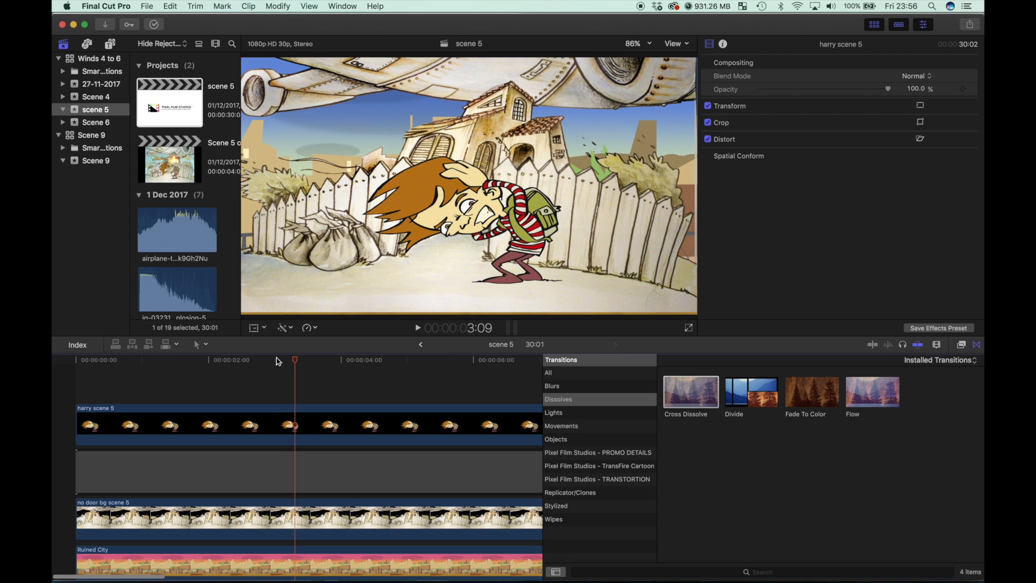
drag(297, 365, 75, 382)
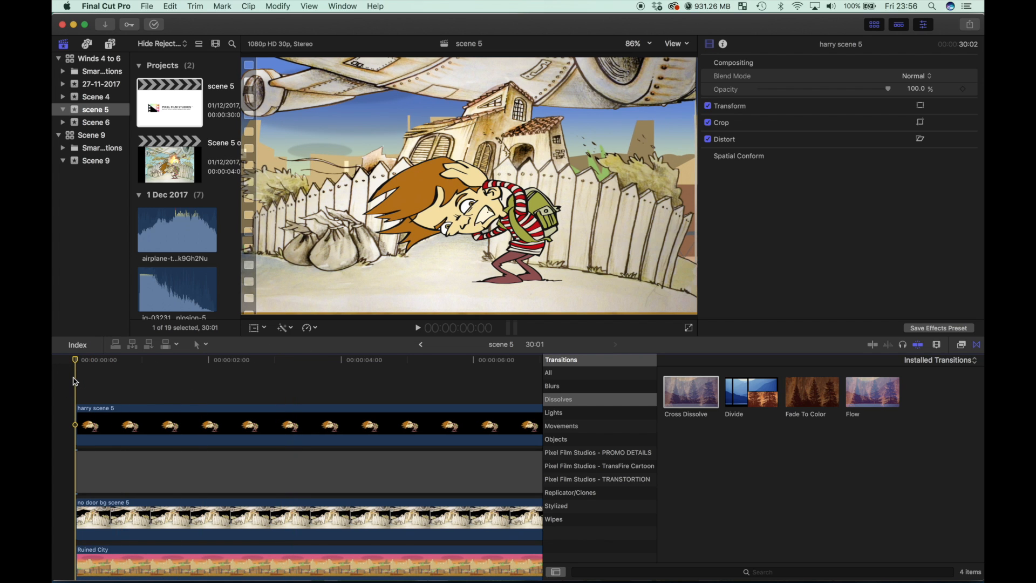
click(688, 328)
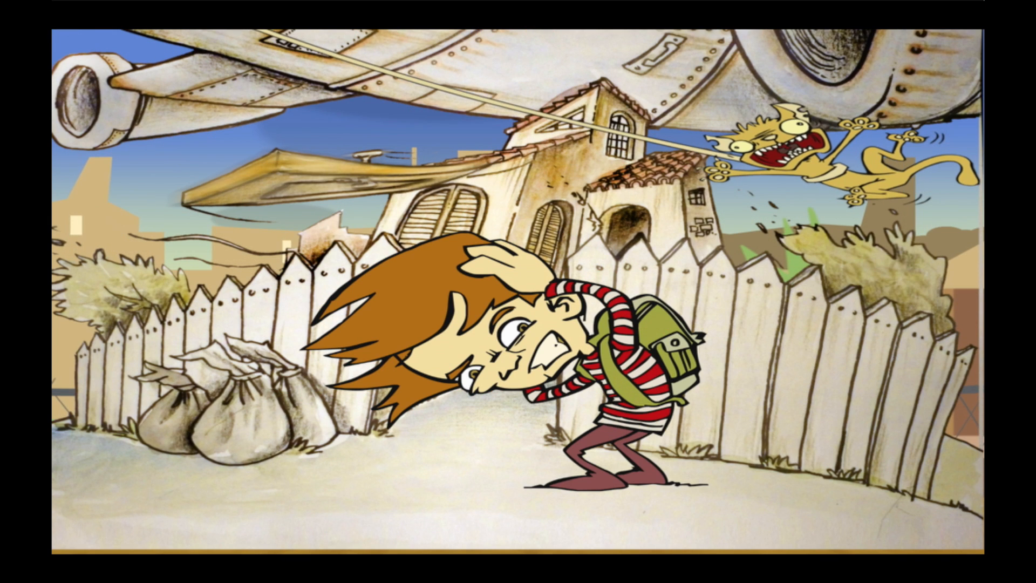
mouse_move(669, 284)
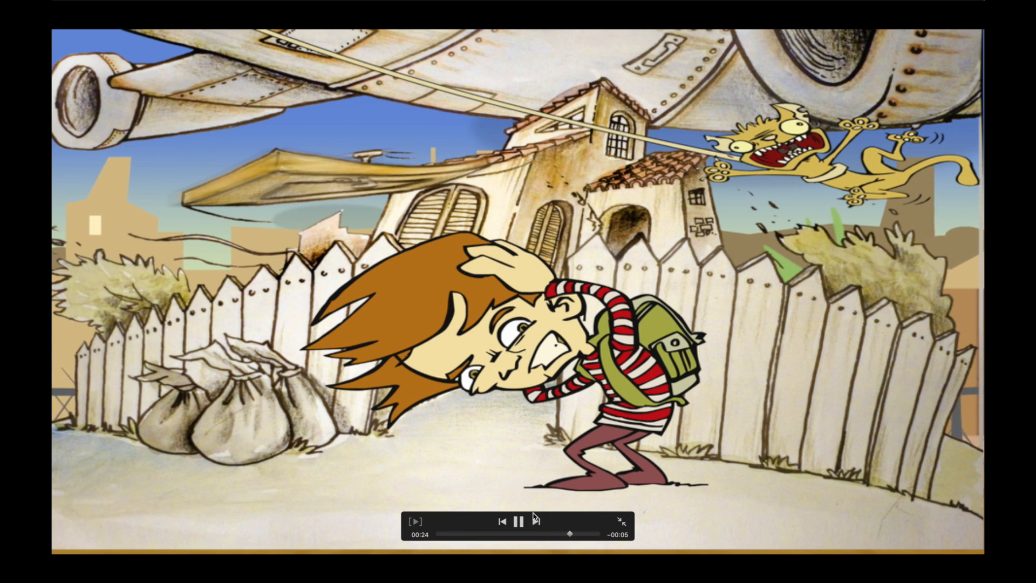
key(Escape)
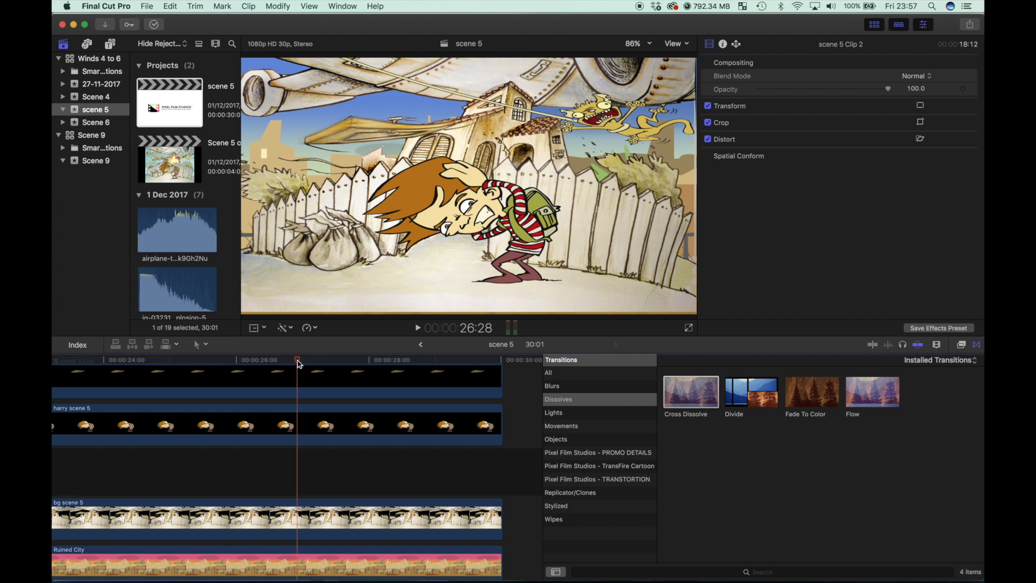
drag(297, 361, 54, 382)
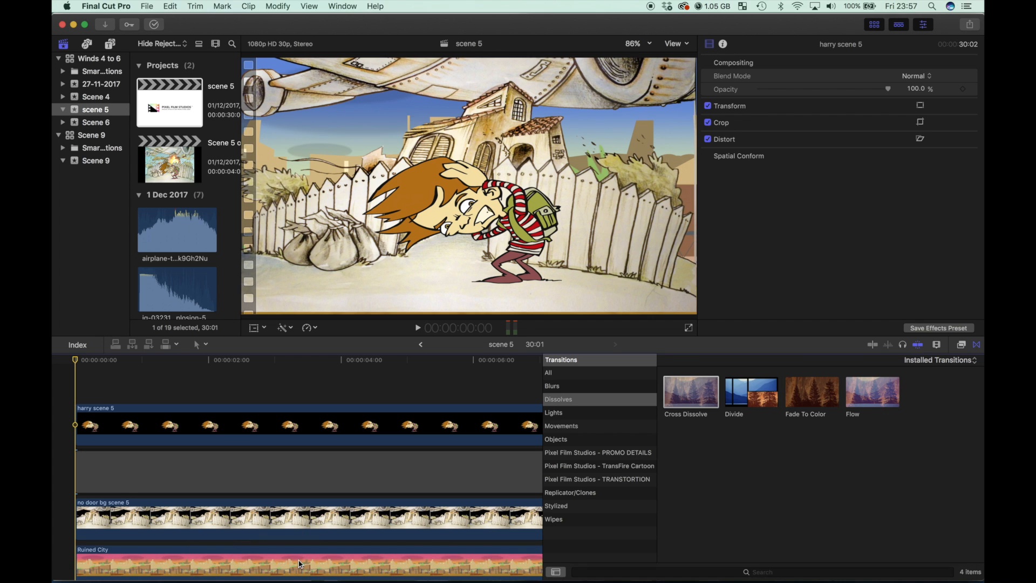
Switch to Affinity Designer to view the original scene_5.psd layers and return to Final Cut Pro
click(315, 566)
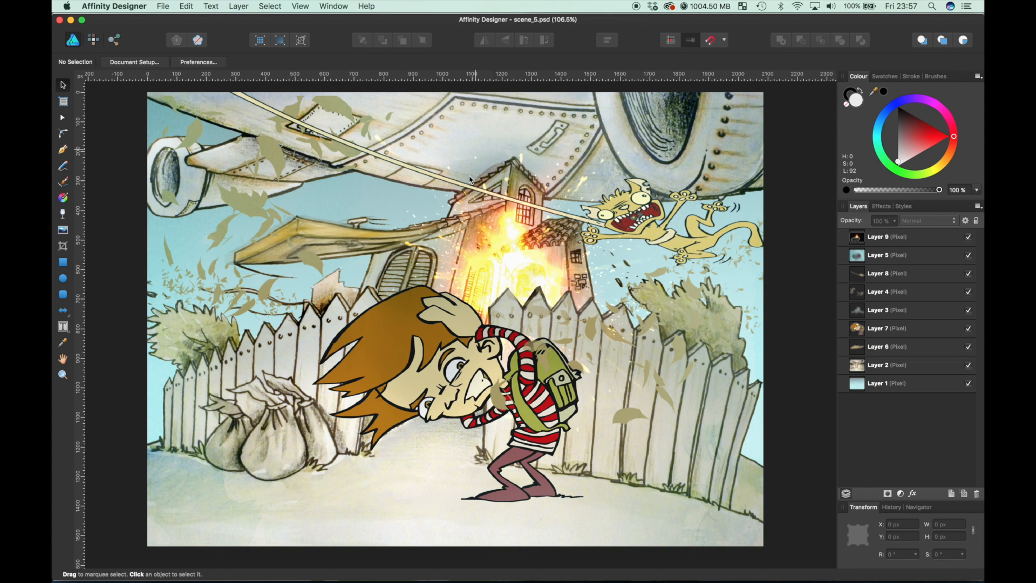
mouse_move(211, 578)
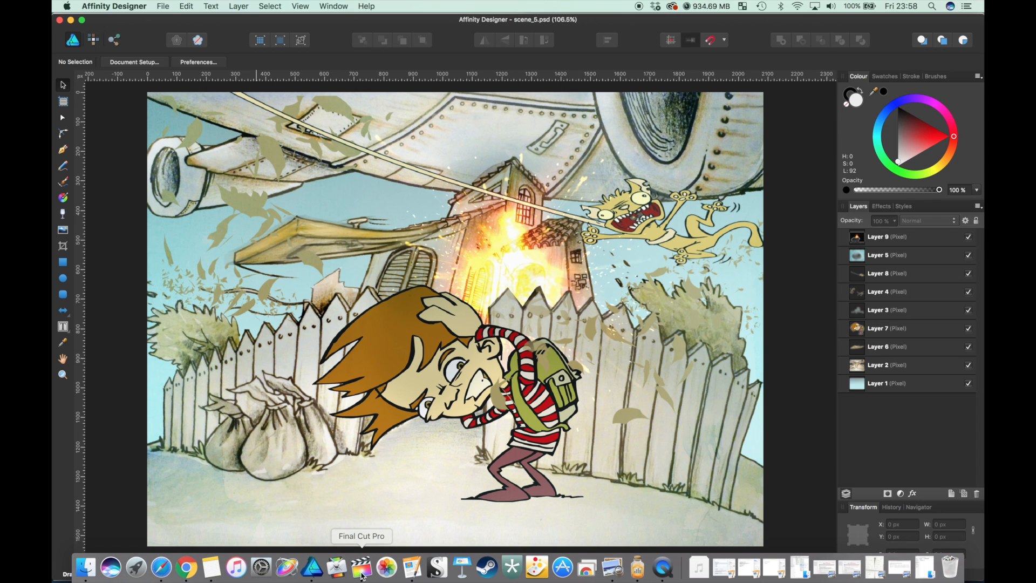
click(362, 572)
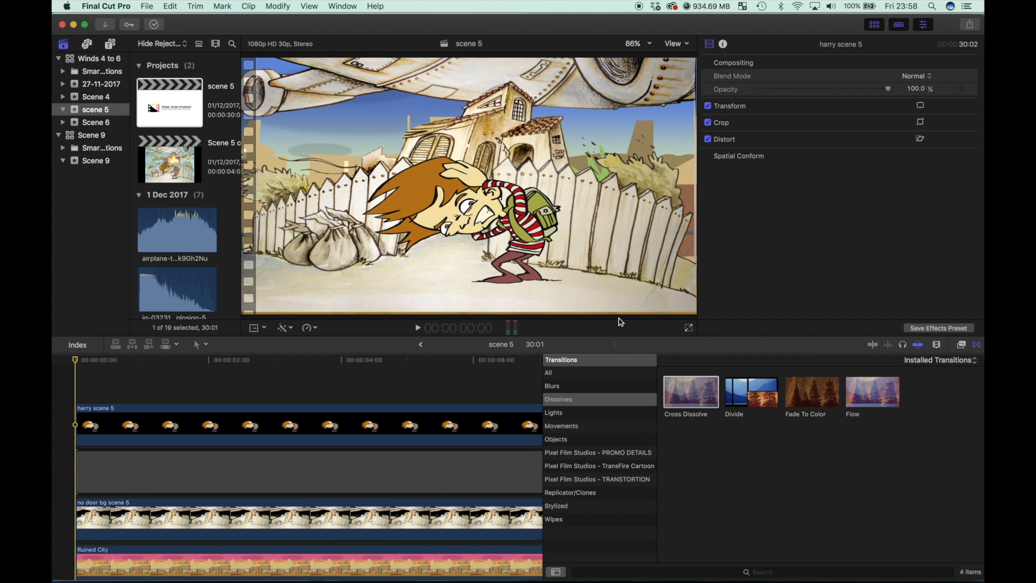
Check frames around the Preset 7 explosion and play the timeline from shortly before that clip until after it
scroll(354, 446, right, 10)
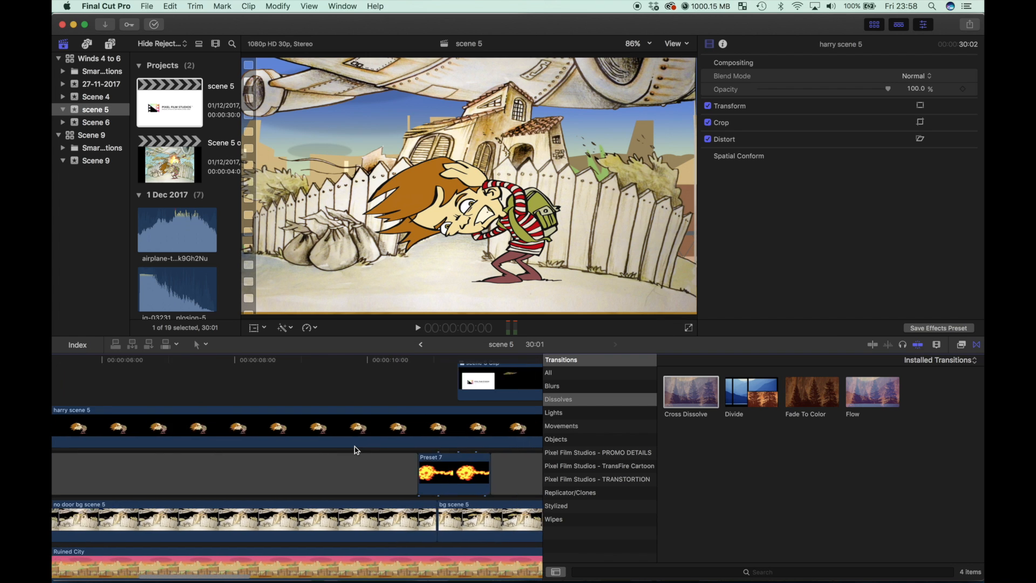
click(312, 372)
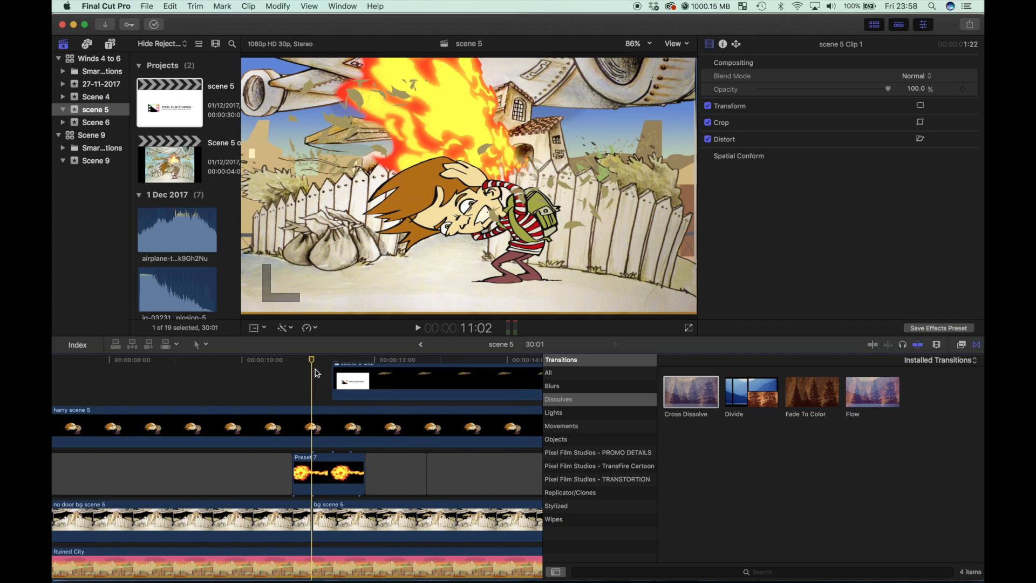
click(376, 362)
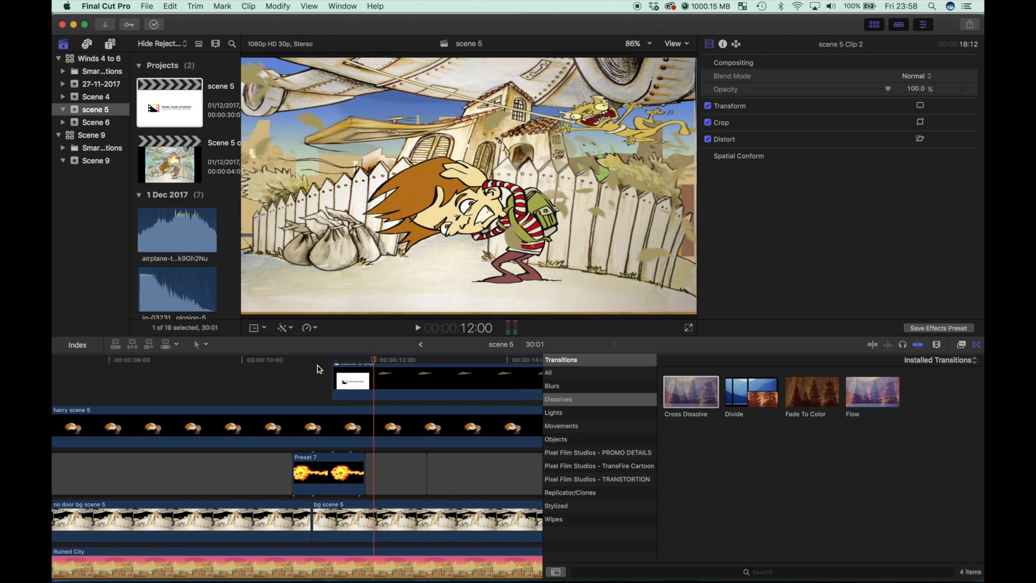
click(202, 369)
key(space)
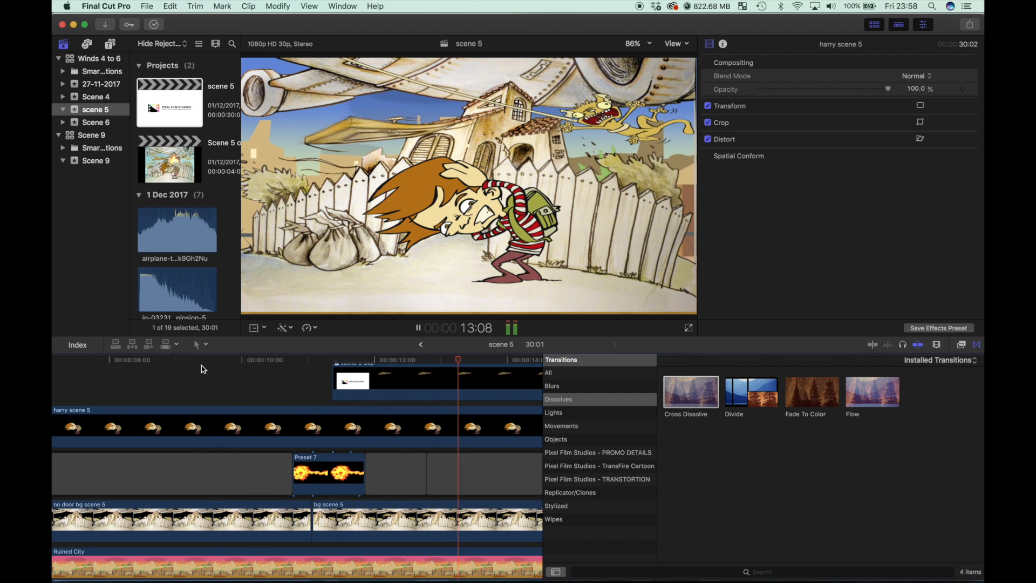
key(space)
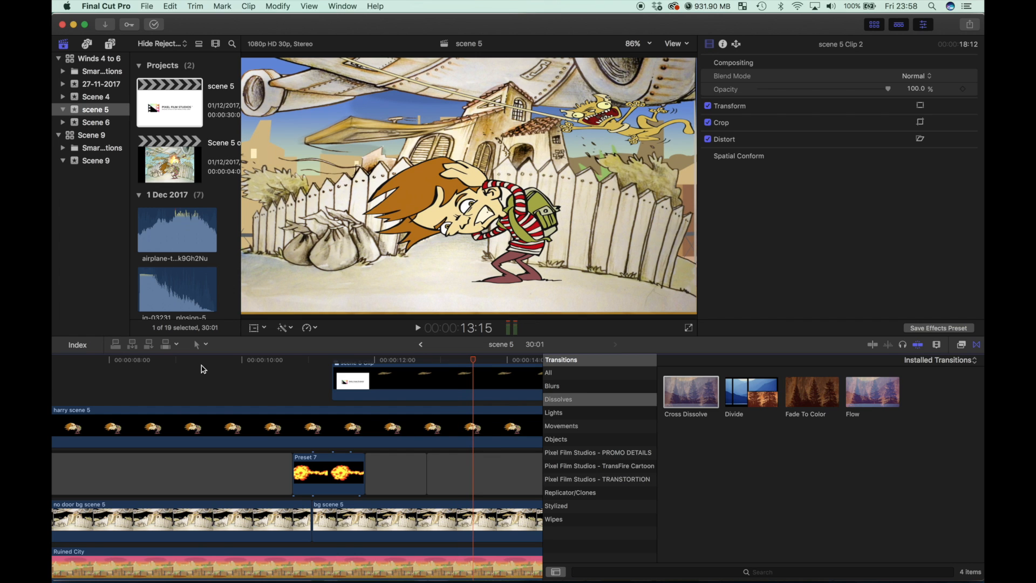